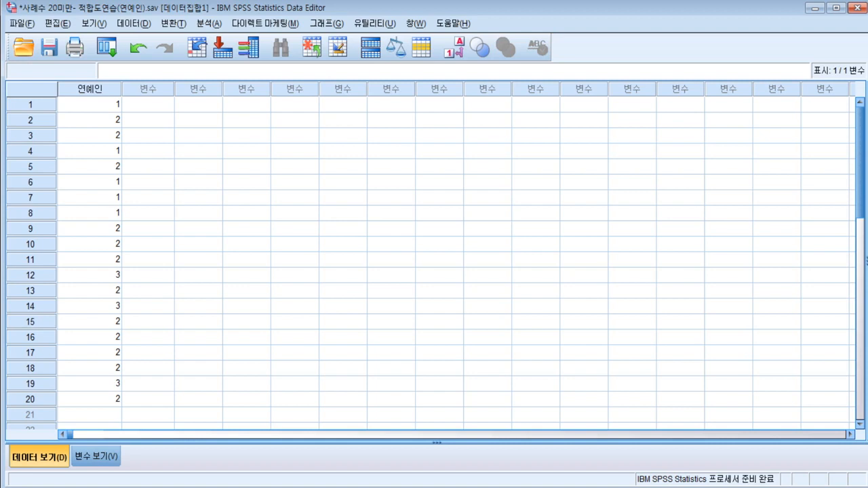
- Check the value labels defined for the variable 연예인, and return to the data view
click(96, 457)
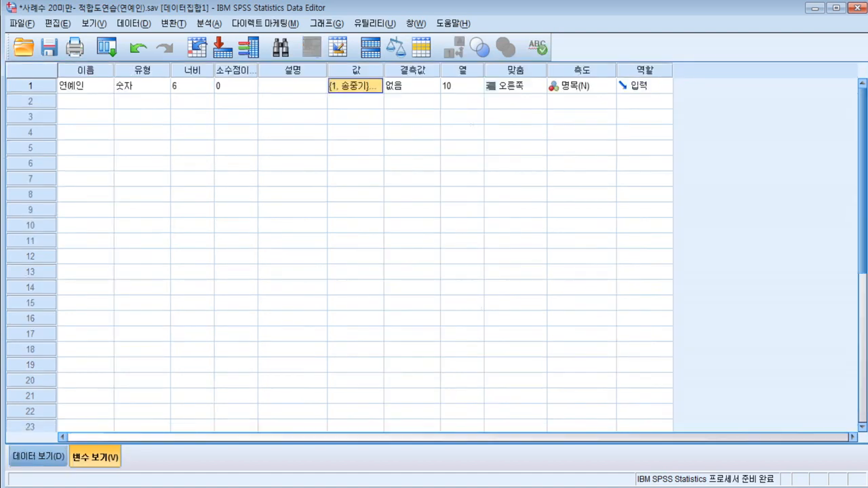
click(376, 85)
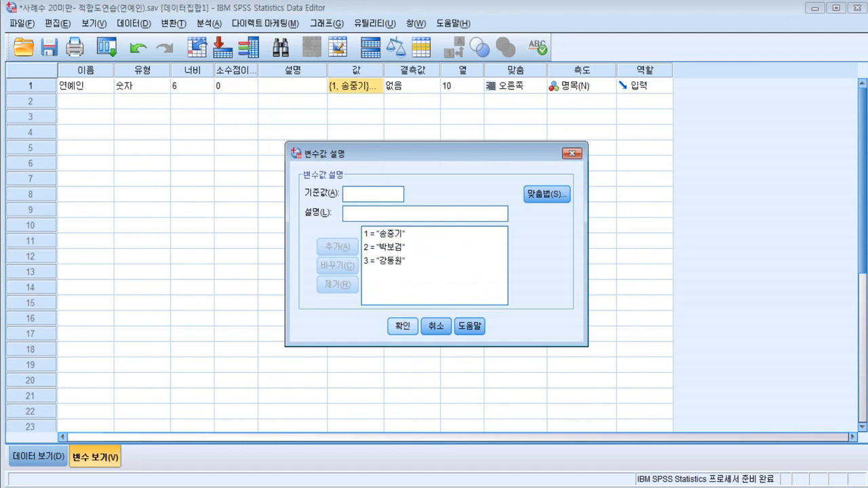
key(Return)
click(38, 457)
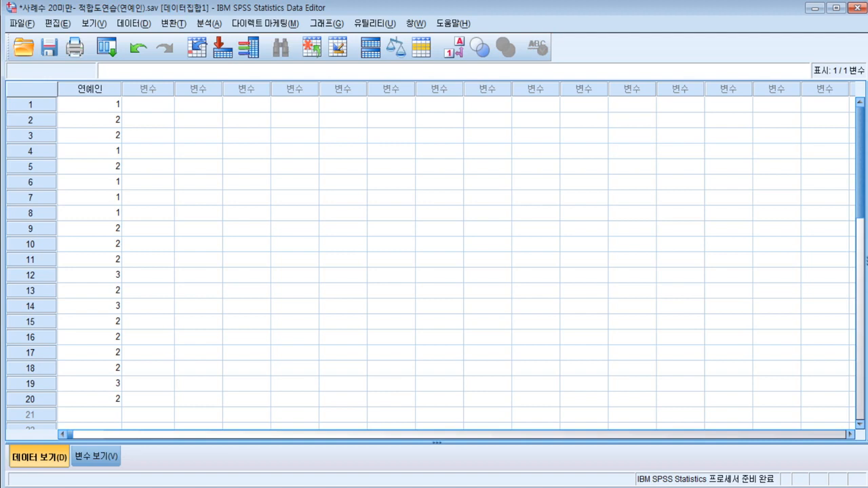
- Open the legacy nonparametric chi-square test (카이제곱검정) setup for the data set
key(alt+a)
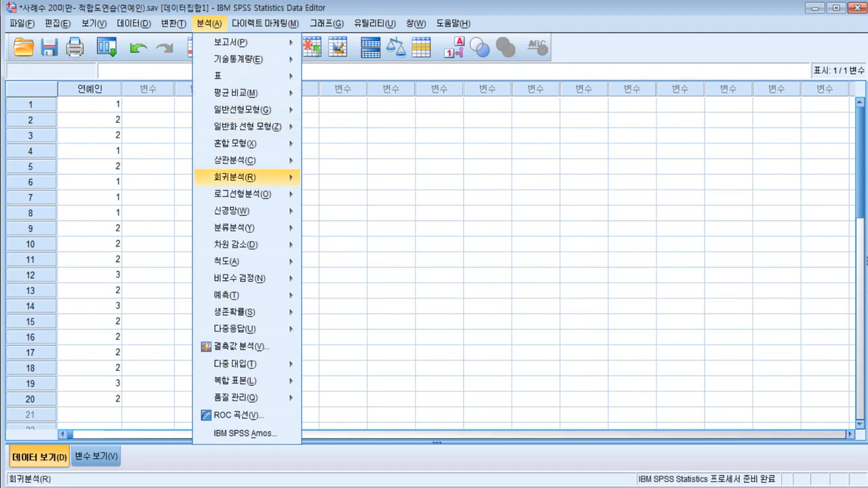
mouse_move(237, 278)
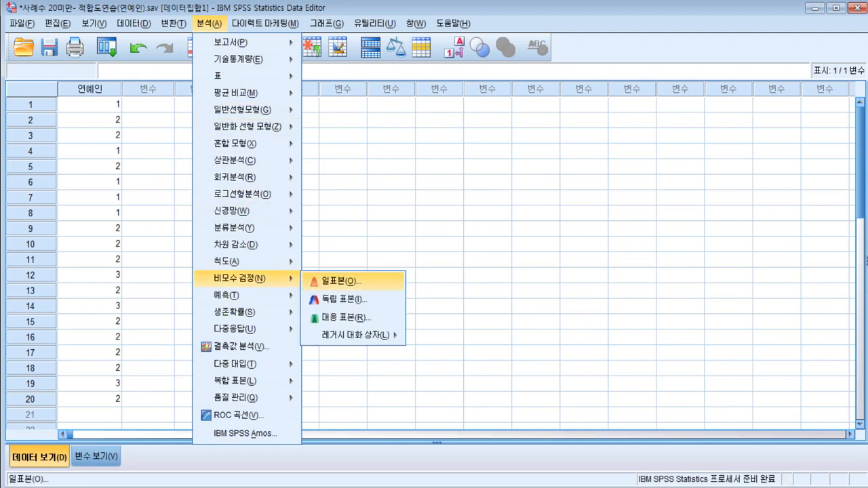
mouse_move(356, 335)
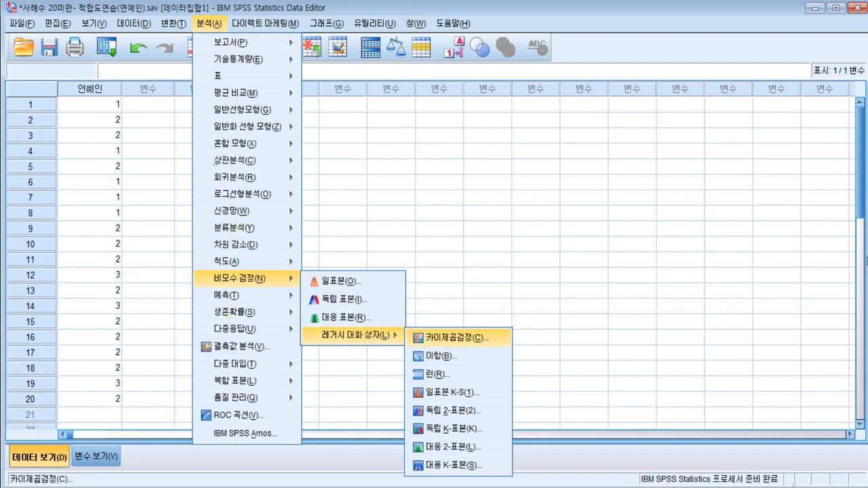
click(457, 338)
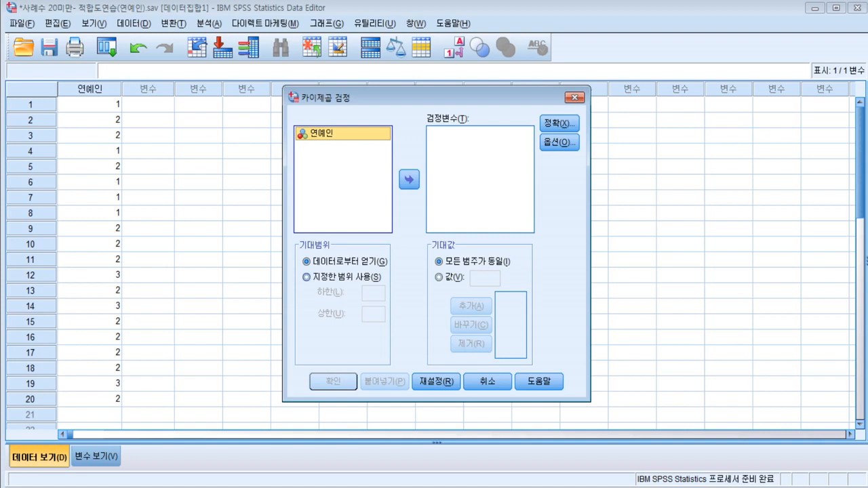
key(alt+s)
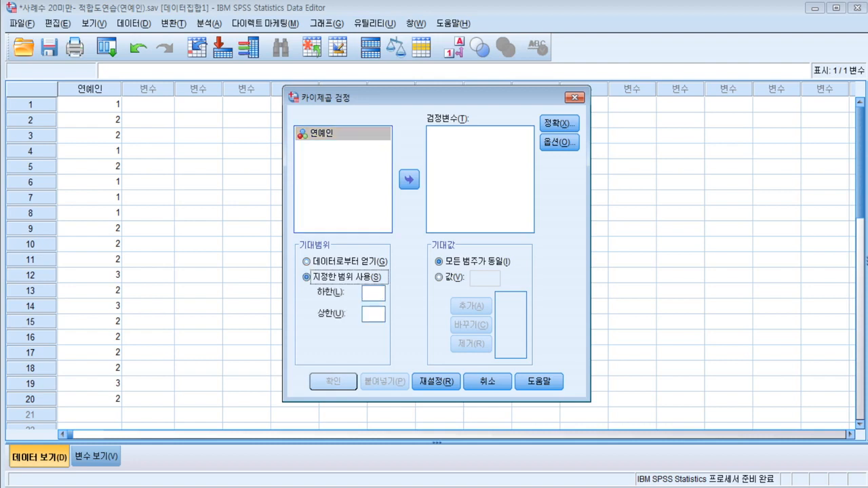
key(alt+l)
text(1)
key(alt+u)
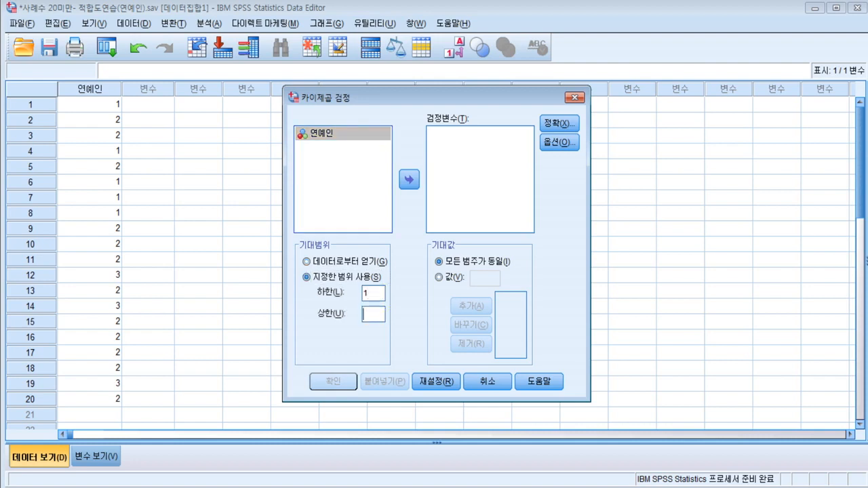
text(2)
key(alt+g)
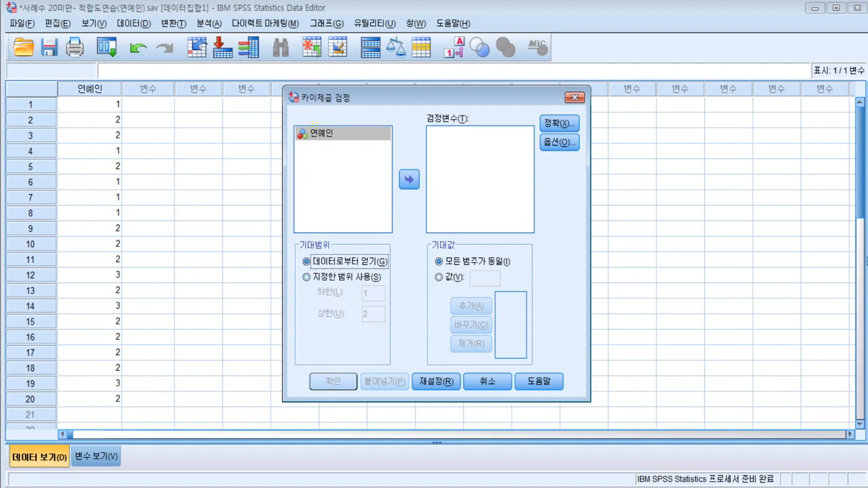
- Assign 연예인 as the test variable, with expected values equal for all categories
click(409, 179)
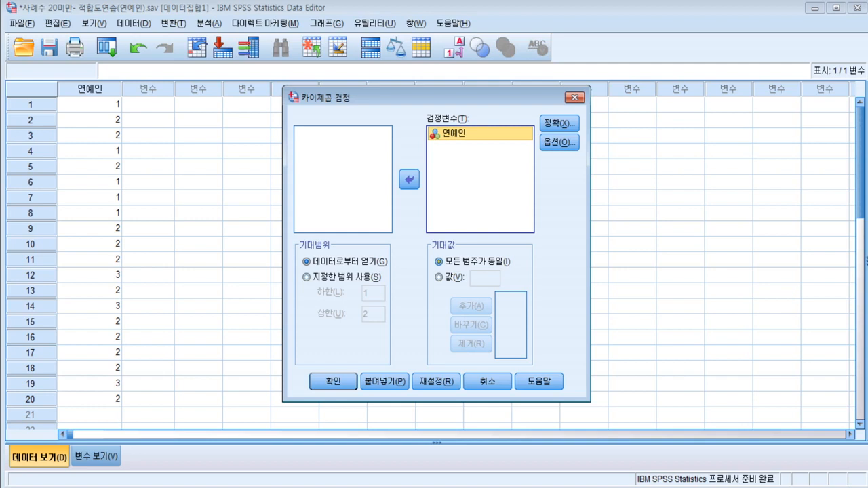
key(alt+v)
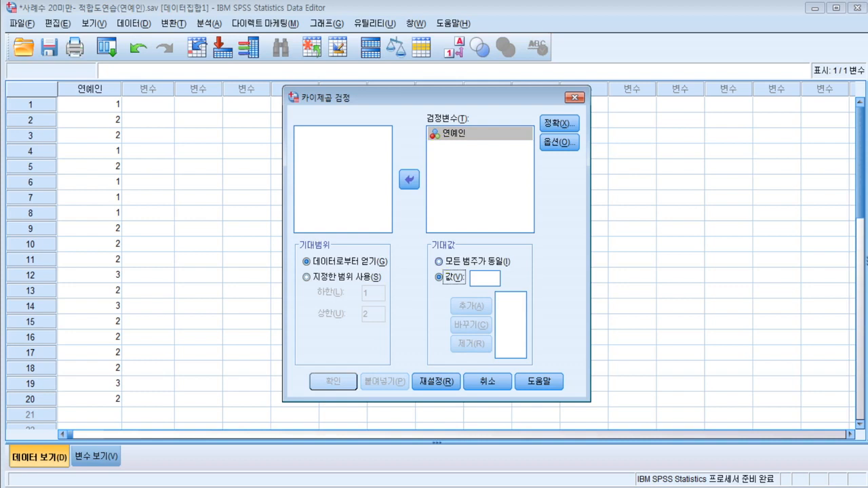
key(alt+i)
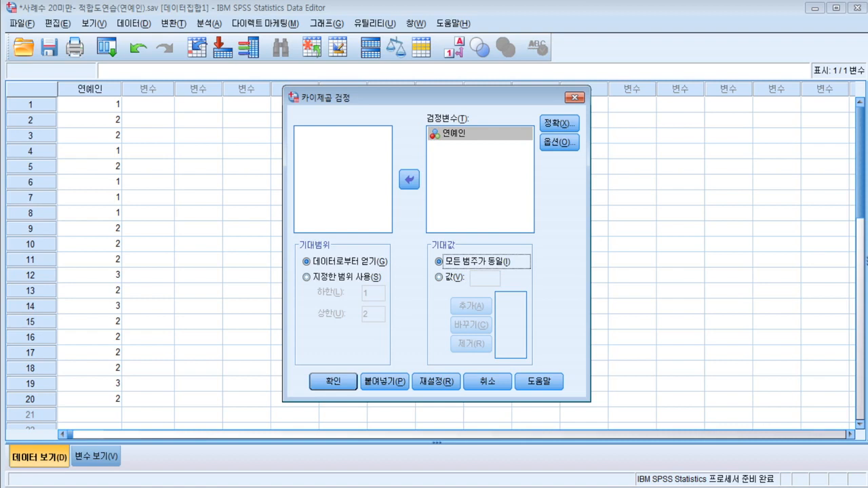
- Accept the asymptotic method and the default statistics and missing-value options, and run the chi-square test
key(alt+x)
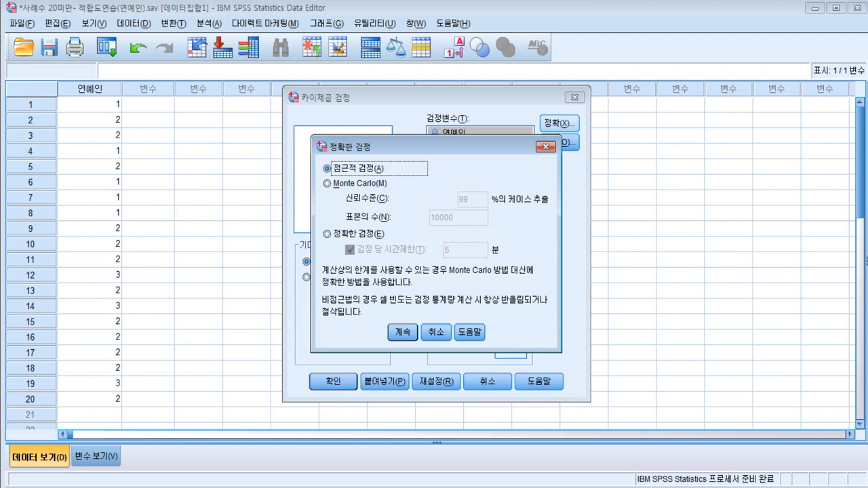
key(Return)
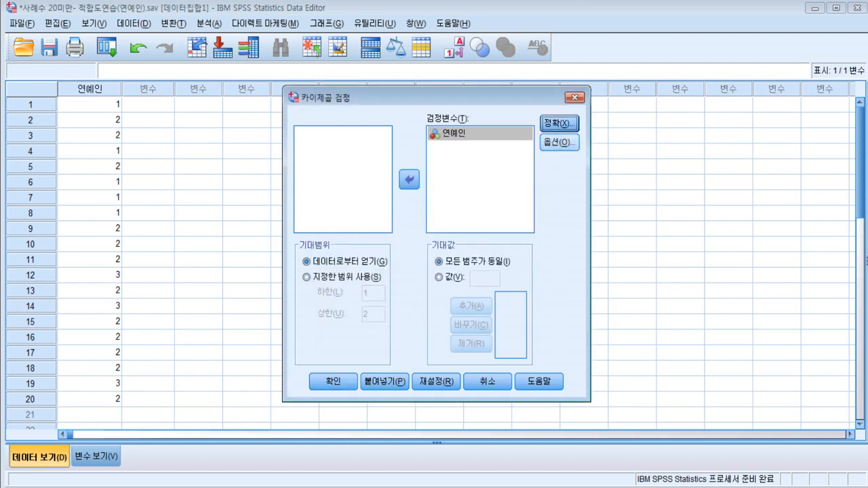
key(alt+o)
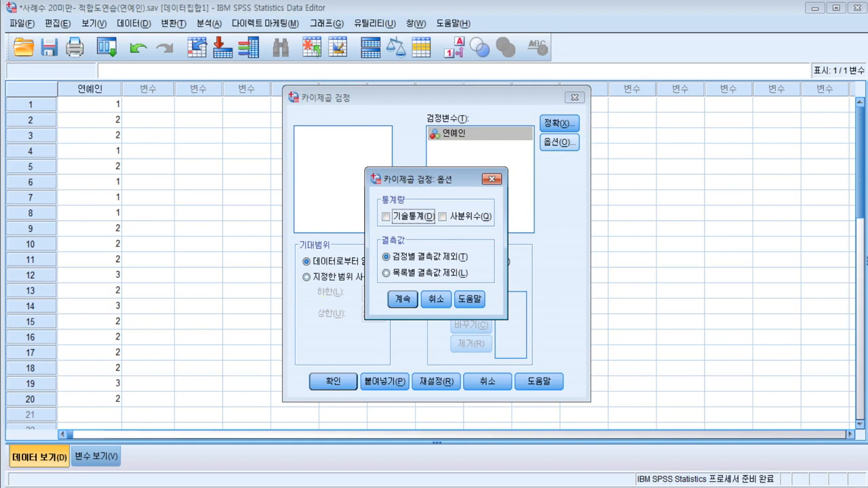
key(Return)
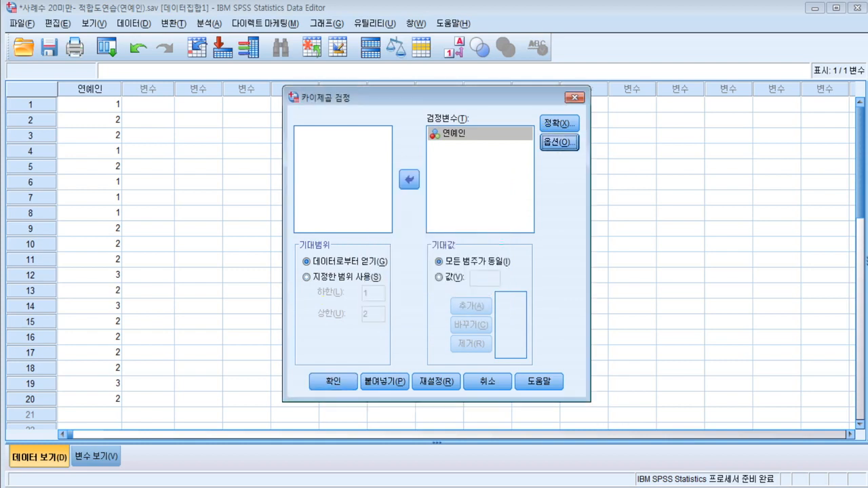
click(333, 382)
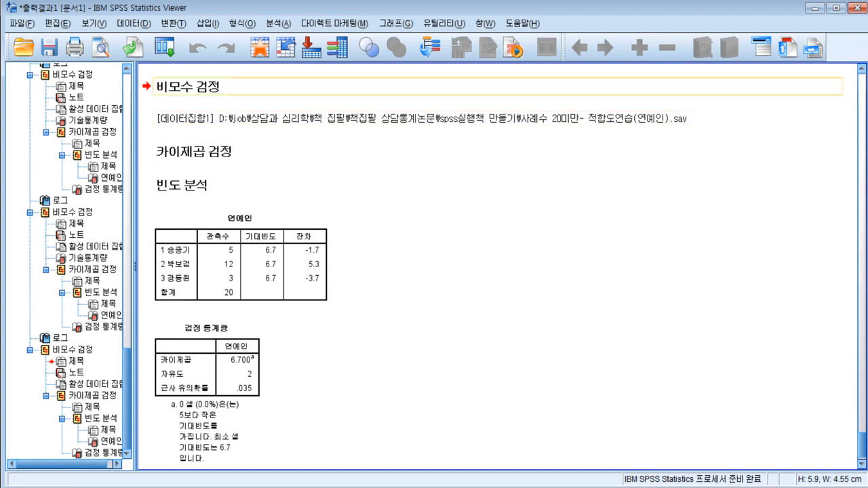
- Reopen the legacy nonparametric chi-square test setup from the output viewer
key(alt+a)
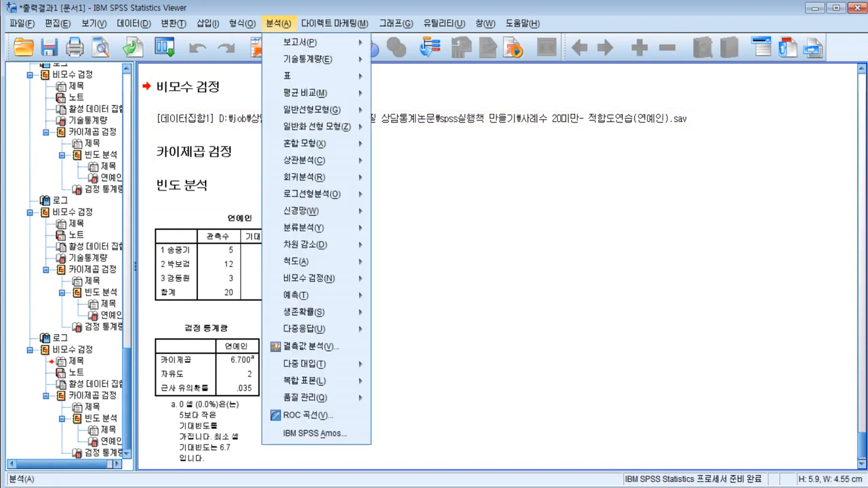
mouse_move(311, 278)
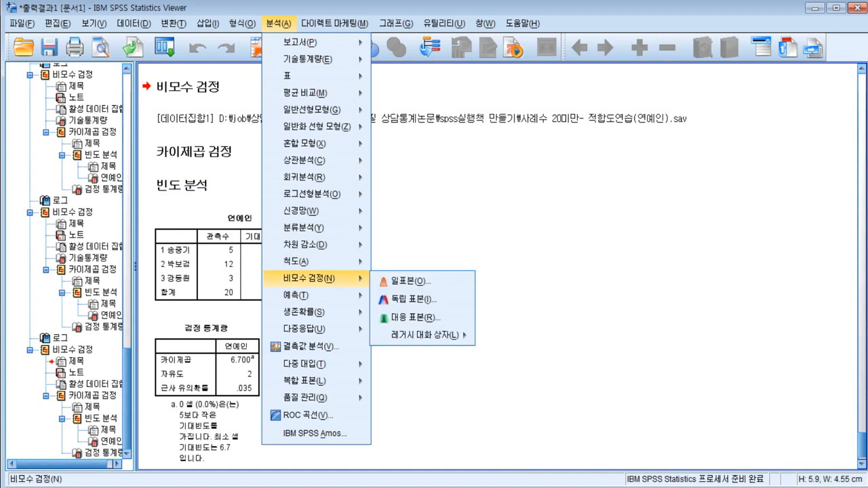
key(Down)
key(Down)
key(Right)
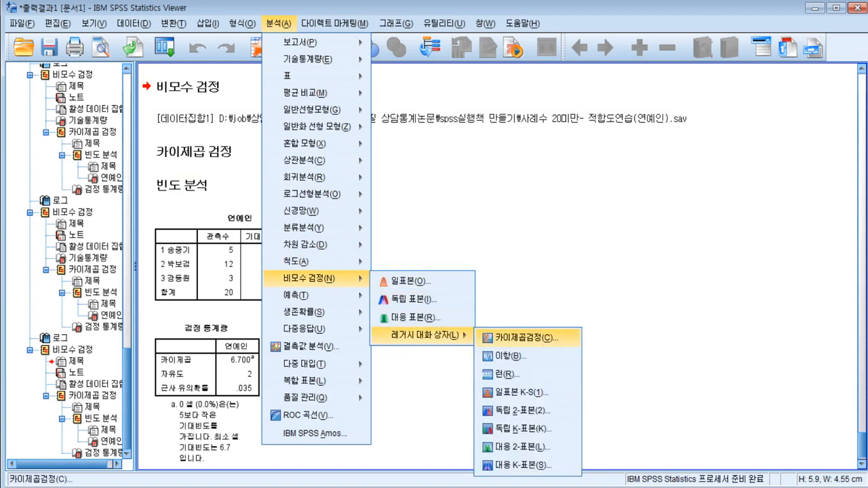
key(Return)
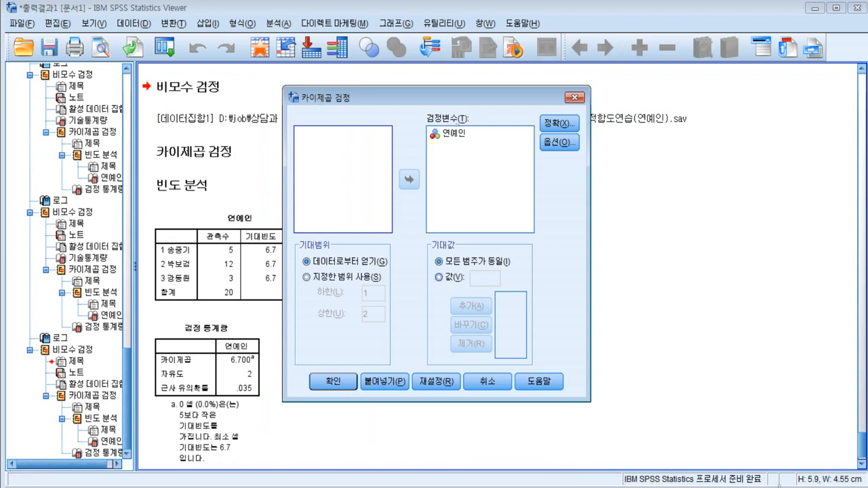
- Switch the expected values to user-specified values and add 48 as the first one
click(438, 277)
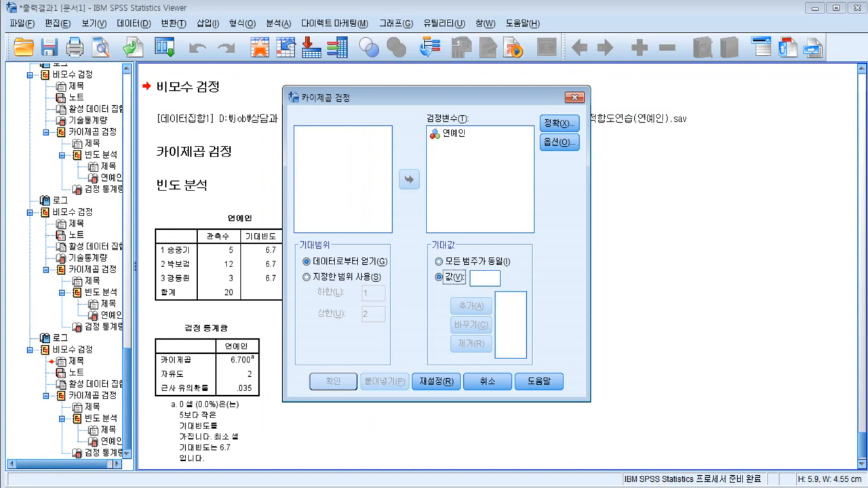
click(485, 279)
text(4)
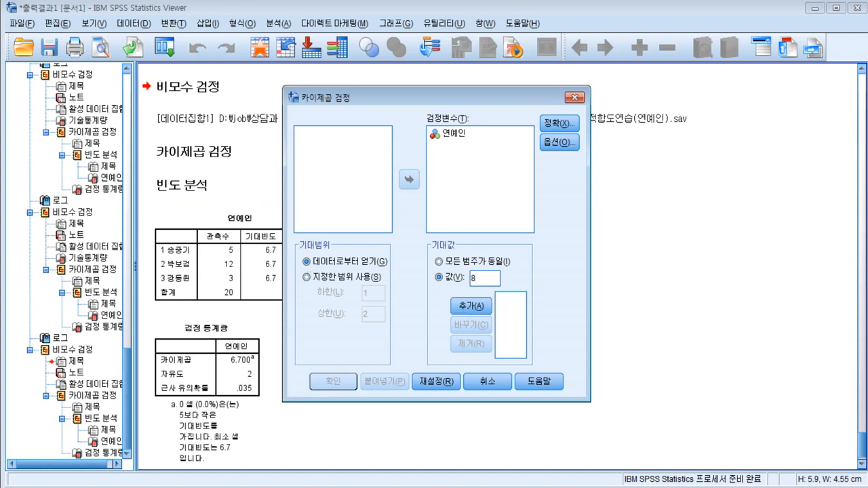
key(BackSpace)
text(48)
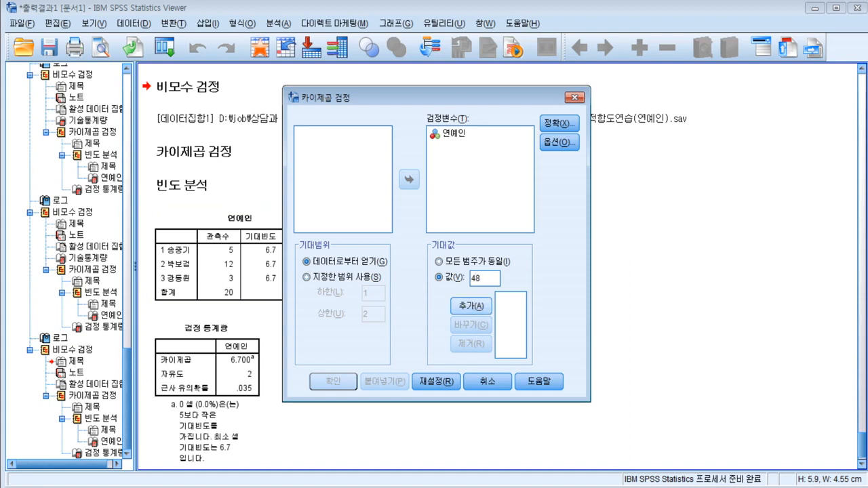
key(alt+a)
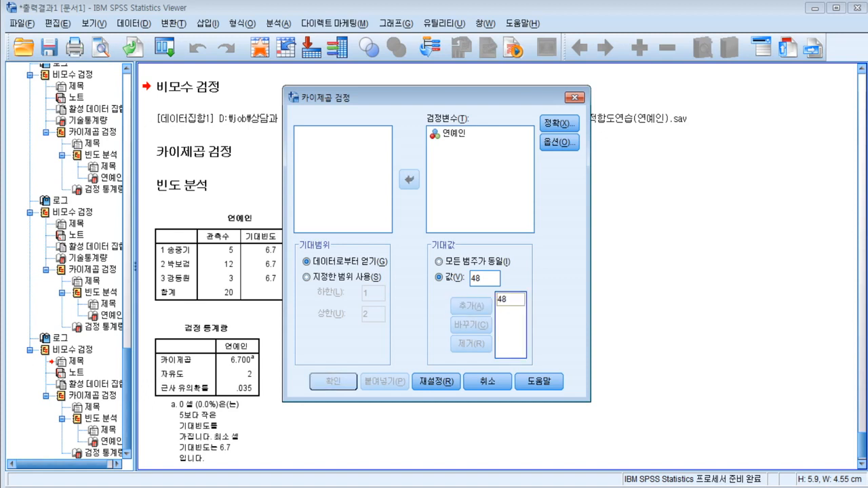
- Add 25 and 27 as the second and third expected values, and run the chi-square test
key(alt+v)
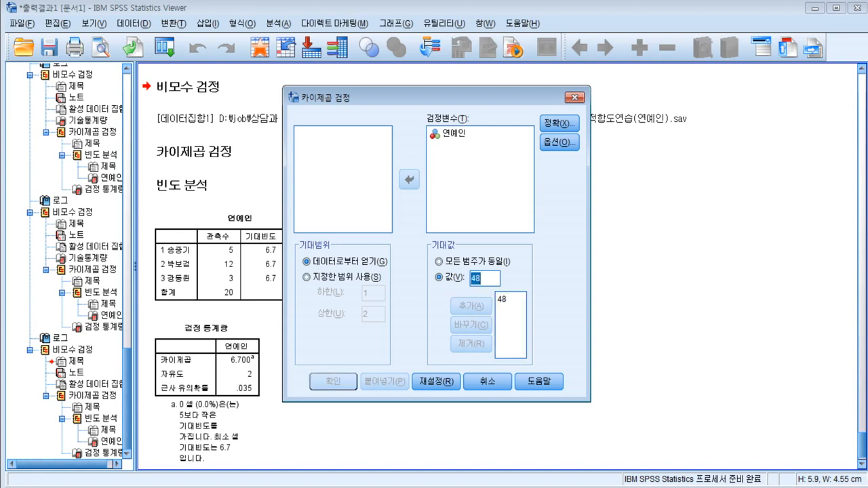
text(25)
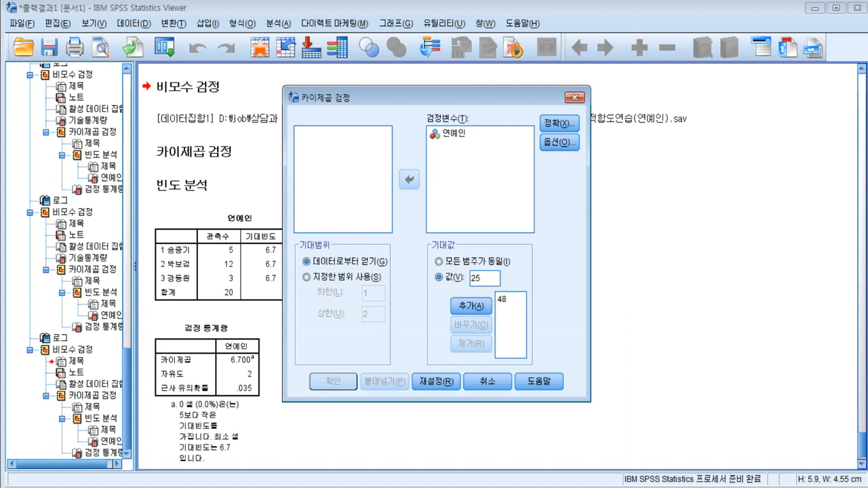
key(Return)
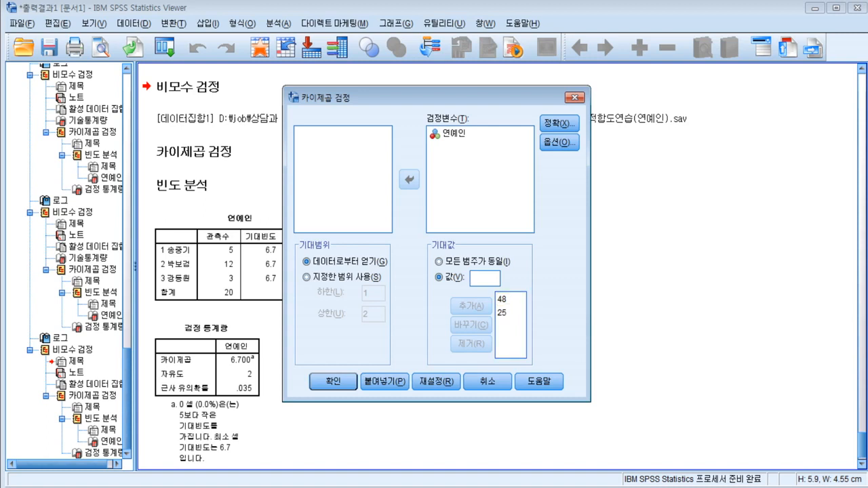
text(27)
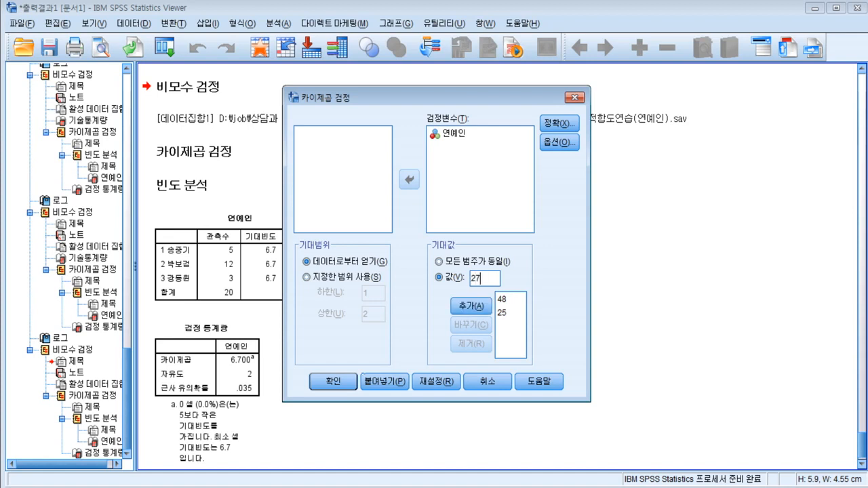
key(Return)
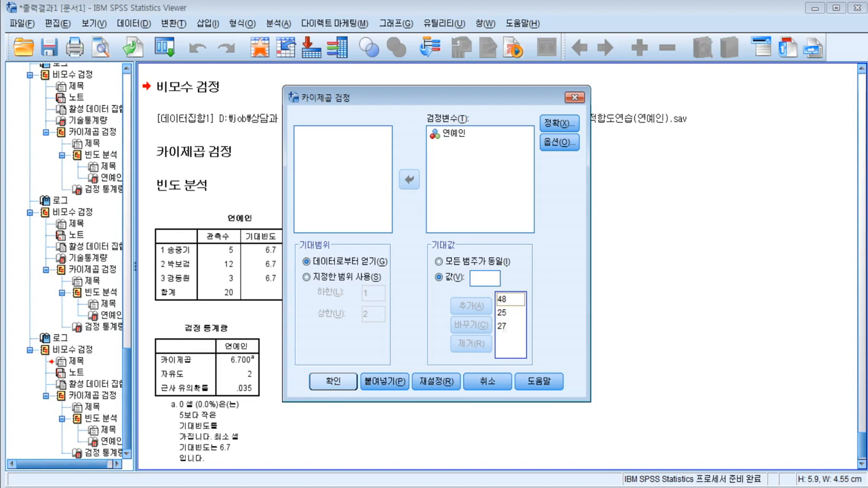
key(Return)
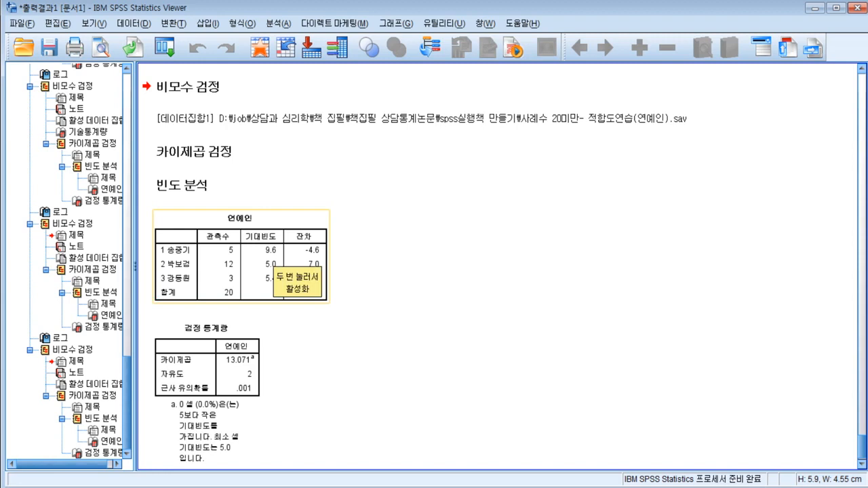
click(328, 206)
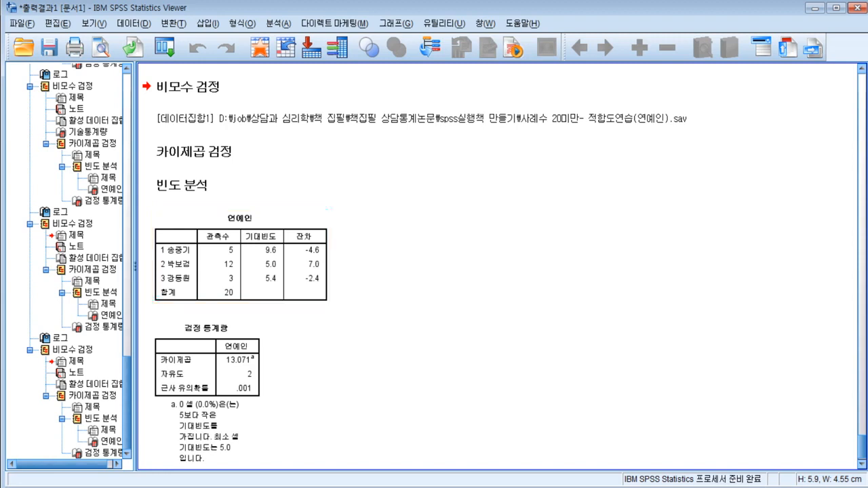